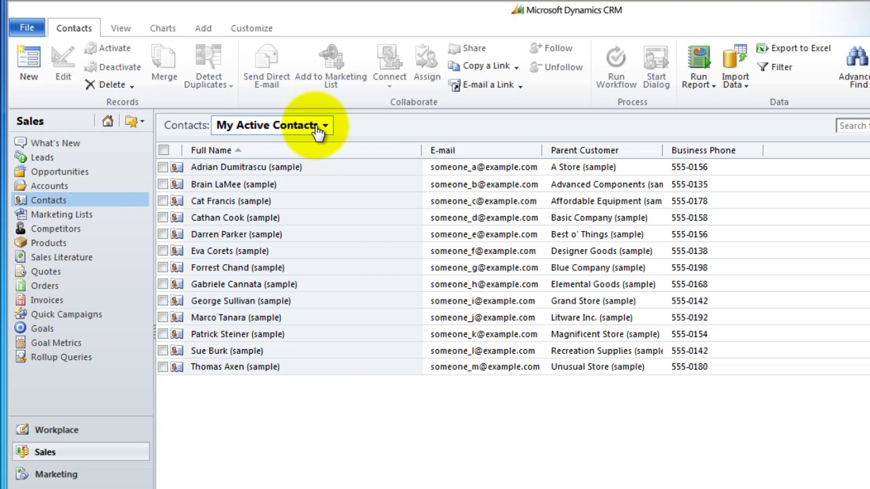
- Expand the contact view selector to list the System Views and My Views
left_click(325, 128)
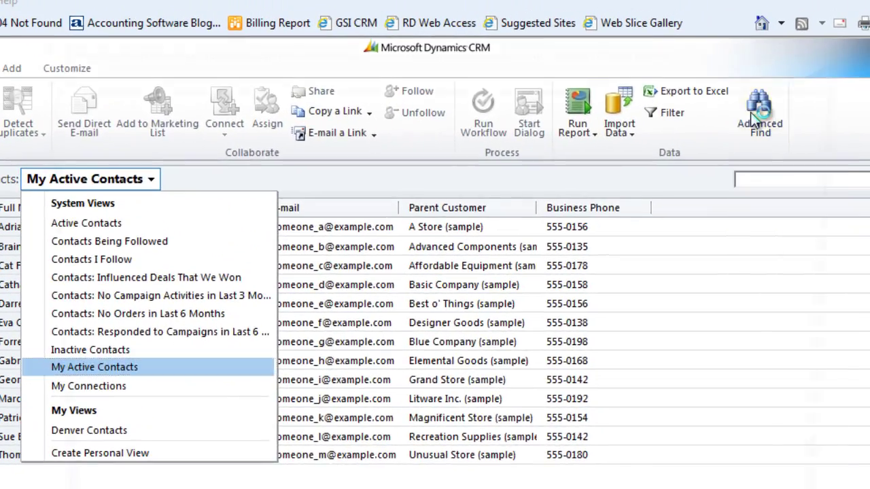
- In Advanced Find, begin a new Contacts query filtered on Address 1: City equals 'Seattle'
left_click(810, 66)
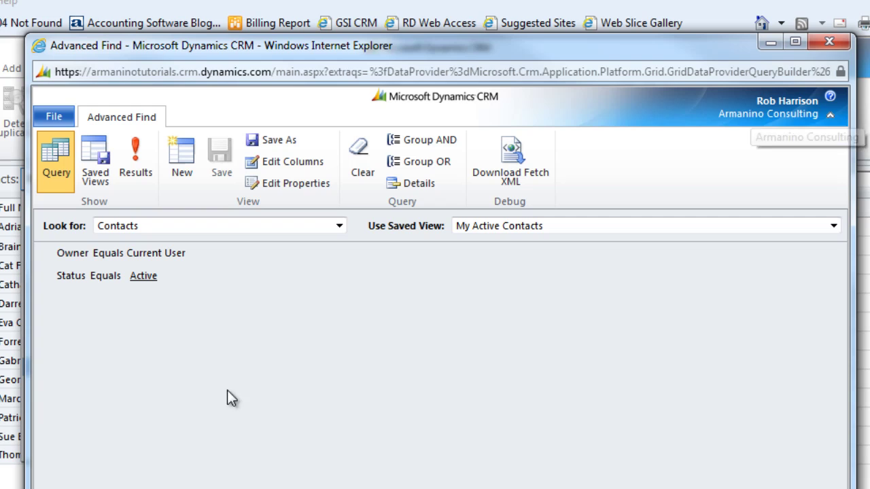
left_click(193, 156)
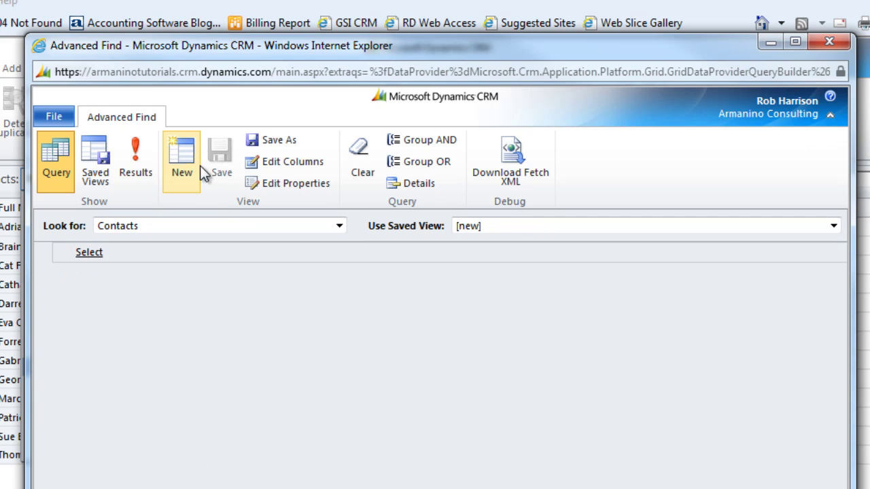
left_click(120, 253)
left_click(117, 252)
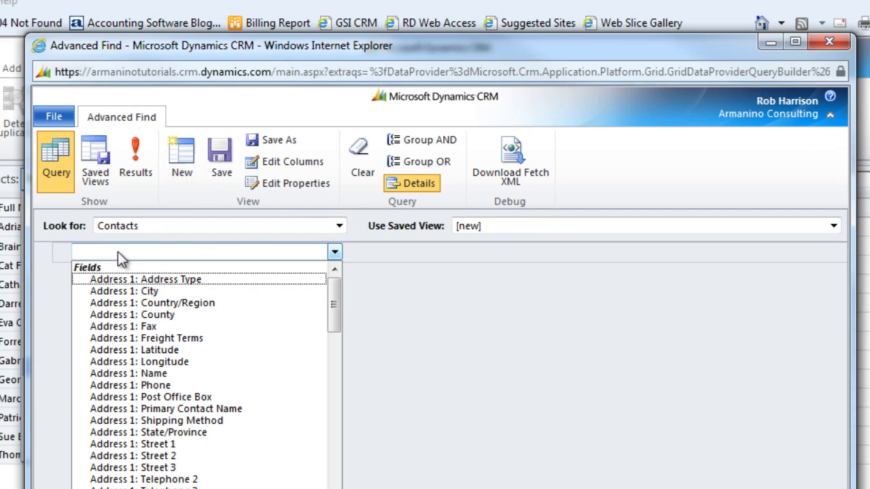
left_click(147, 292)
left_click(384, 253)
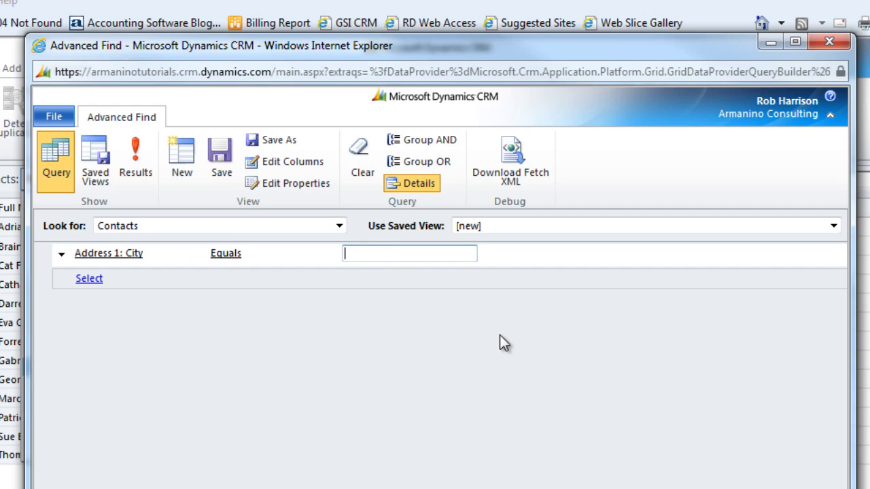
type("Seattle")
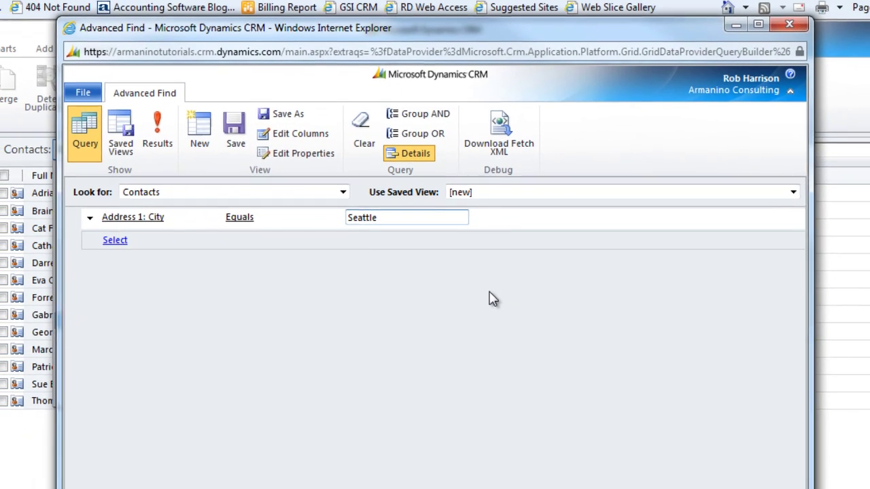
- Add a second condition requiring Status to equal Active
left_click(115, 240)
left_click(122, 241)
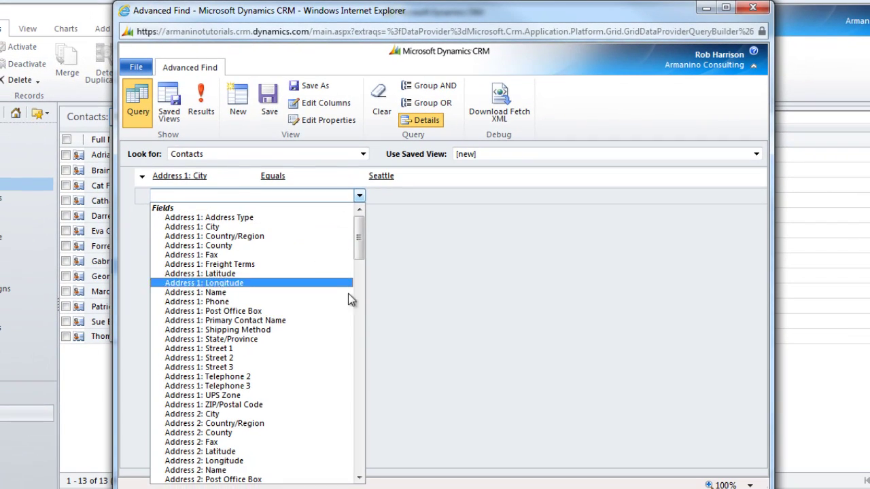
scroll(348, 300, "down", 20)
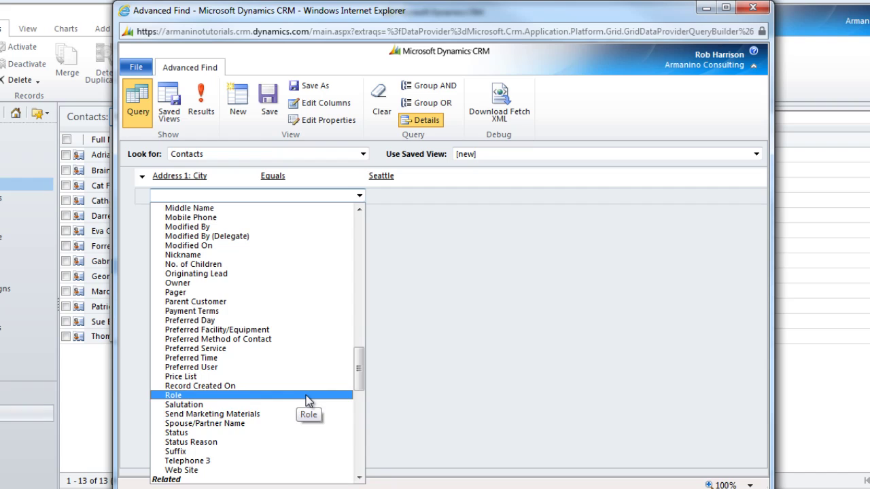
left_click(181, 434)
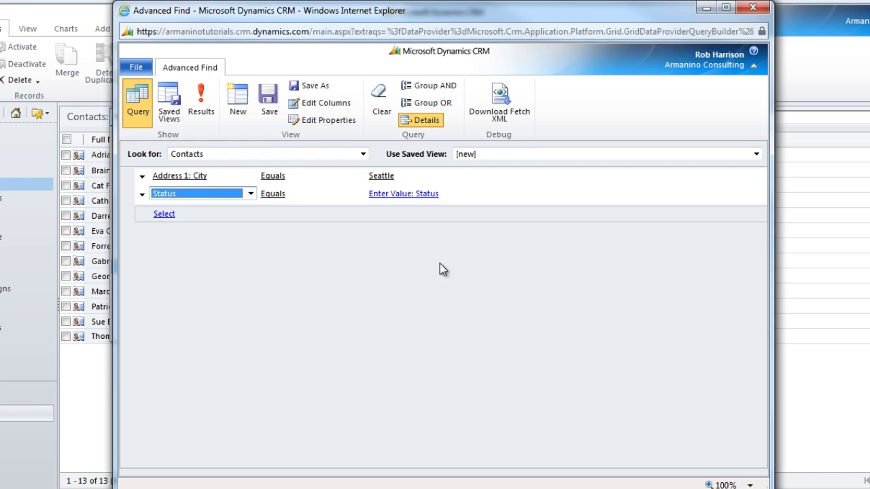
left_click(386, 194)
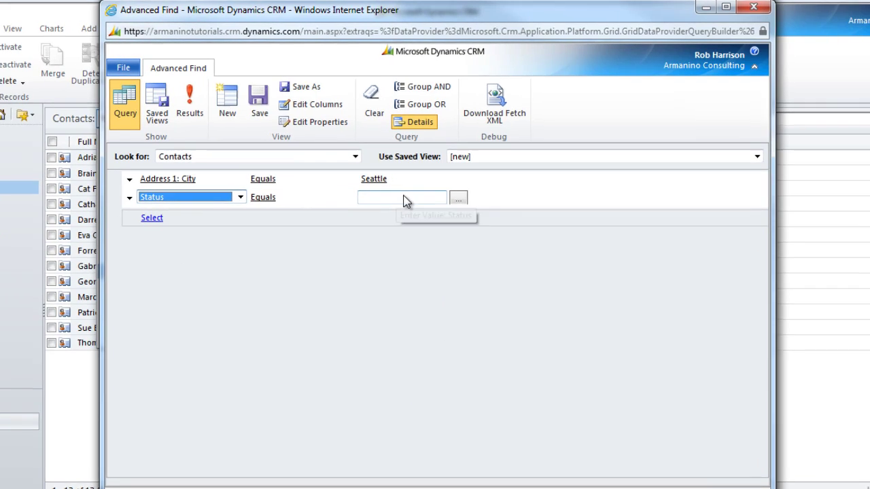
left_click(458, 198)
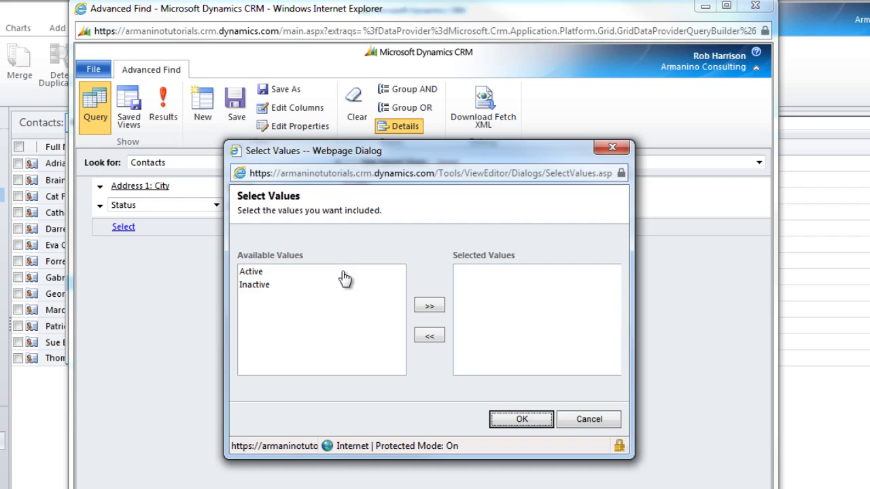
left_click(272, 268)
double_click(248, 277)
left_click(544, 421)
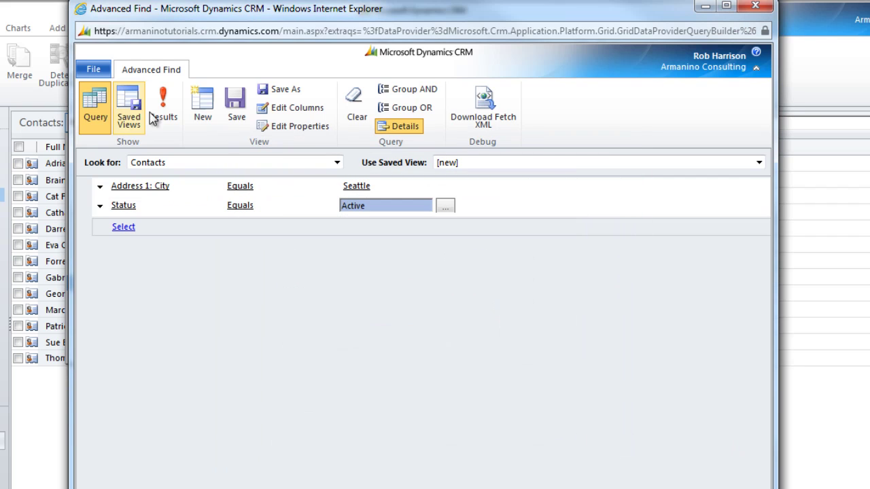
left_click(166, 119)
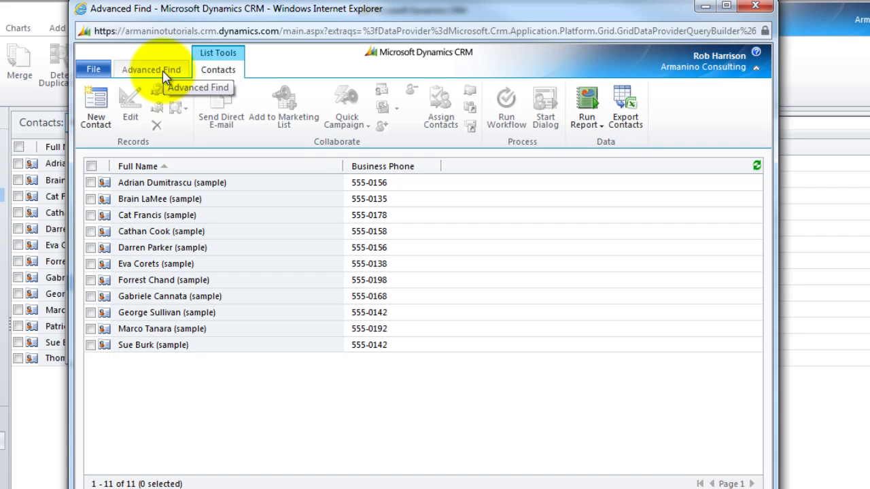
left_click(162, 71)
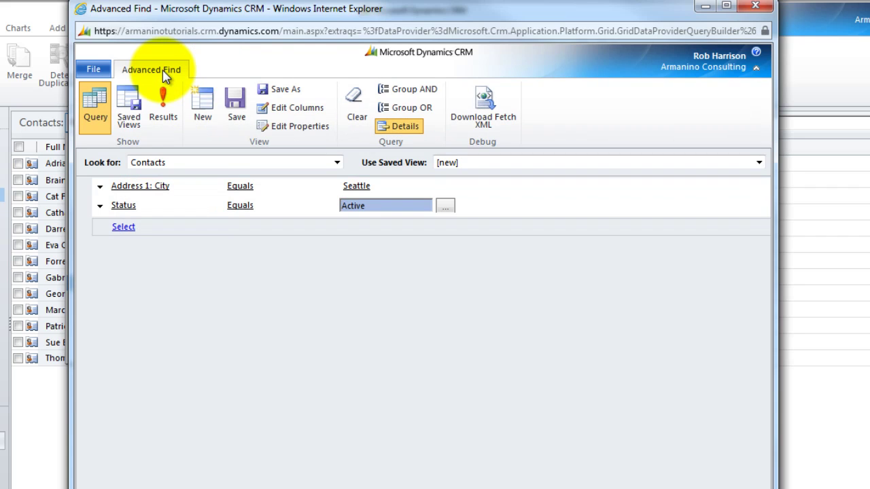
- Add the E-mail column to the view, placed ahead of Business Phone
left_click(296, 107)
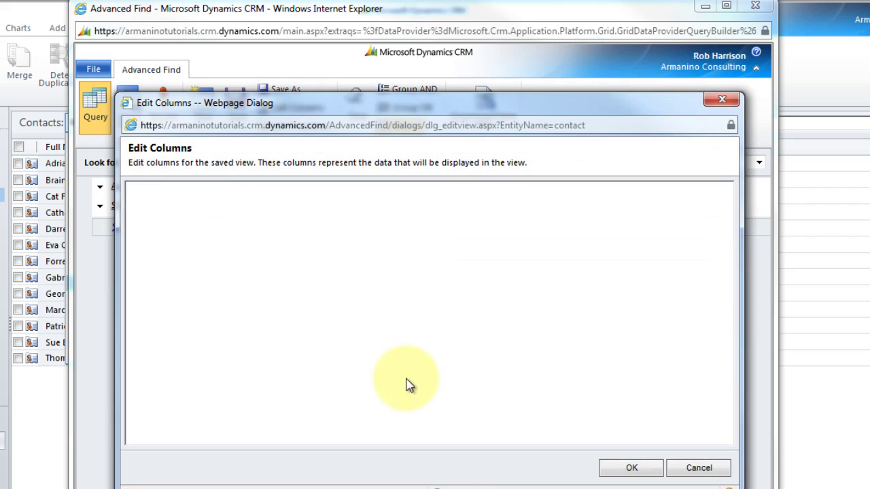
left_click(399, 196)
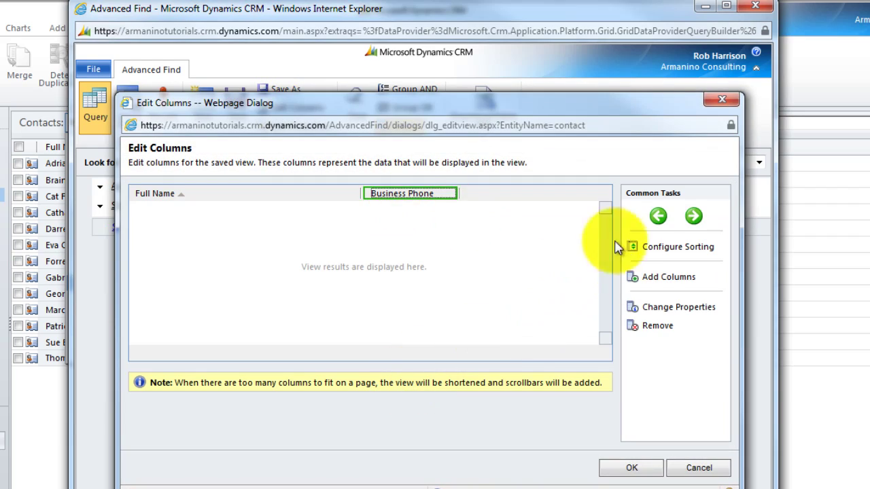
left_click(625, 277)
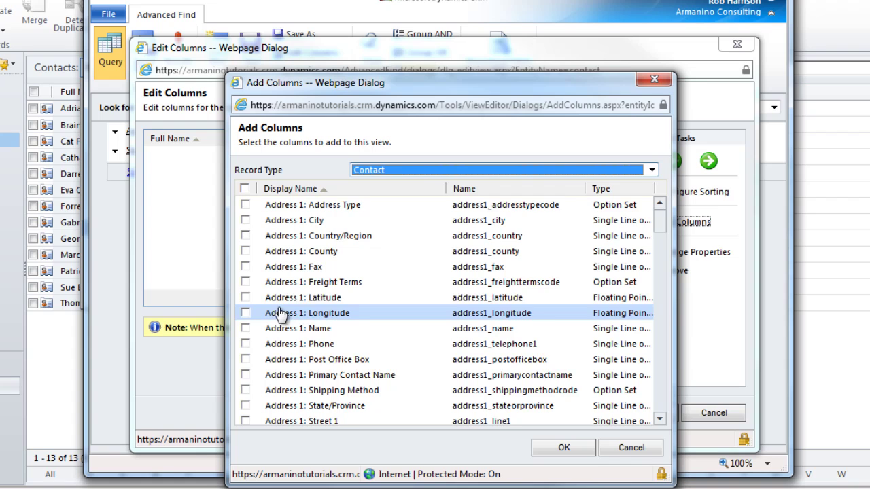
scroll(278, 312, "down", 15)
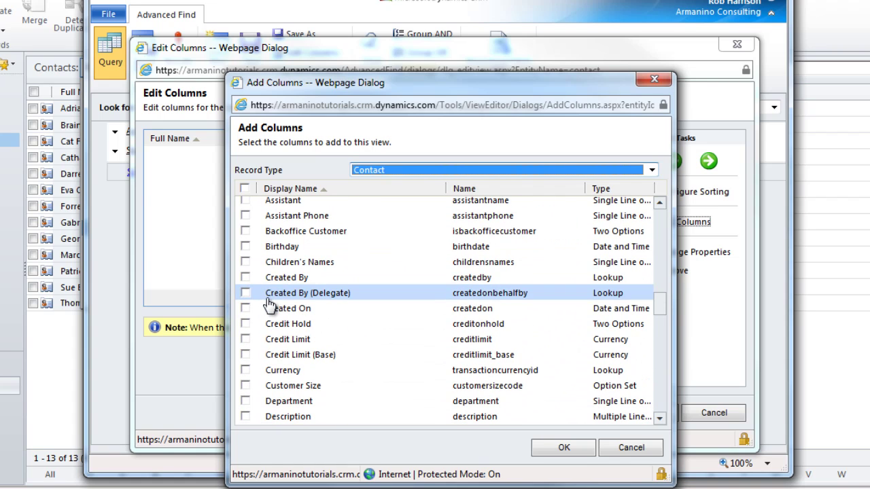
scroll(351, 272, "down", 2)
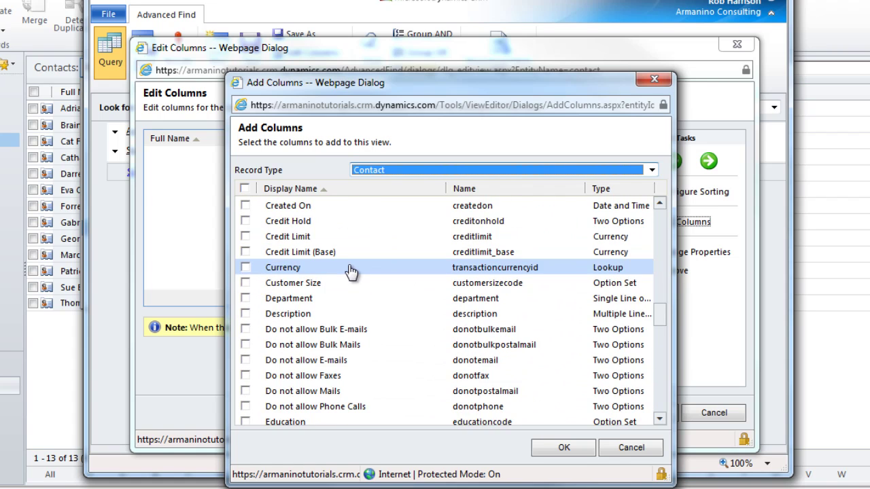
scroll(352, 272, "down", 3)
left_click(245, 335)
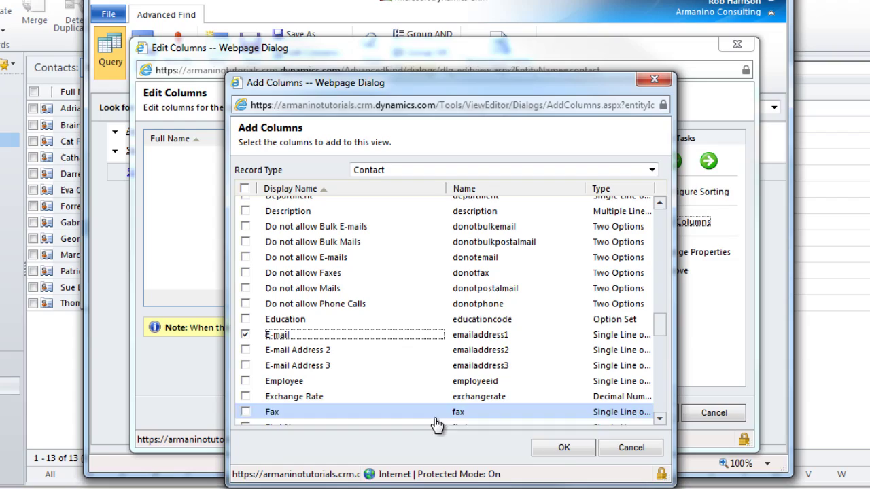
left_click(563, 447)
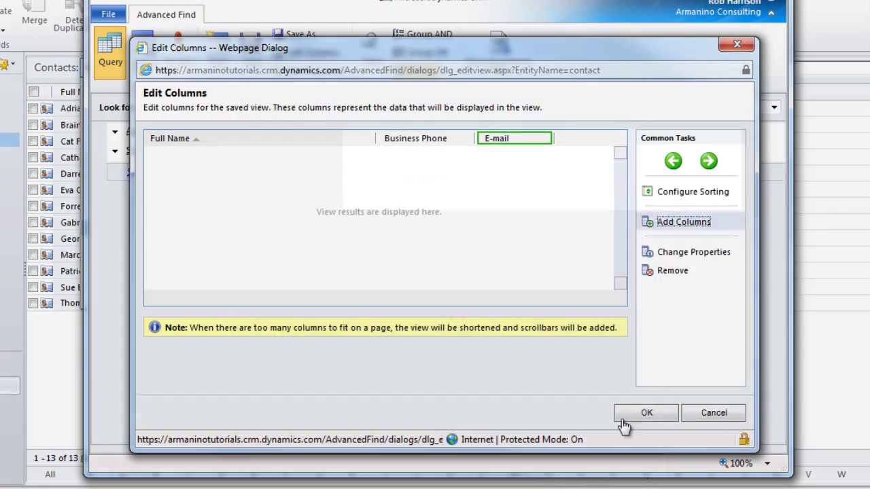
left_click(672, 161)
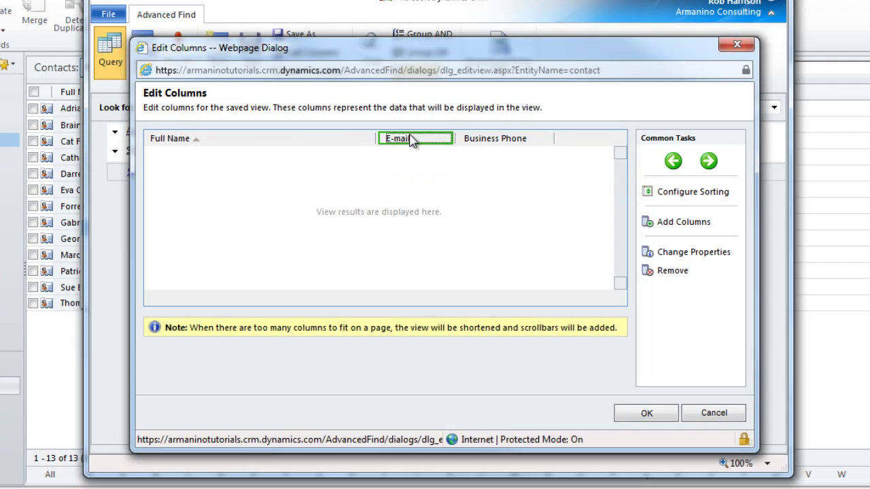
- Set the E-mail column width to 150px and accept the column layout
double_click(411, 139)
left_click(510, 270)
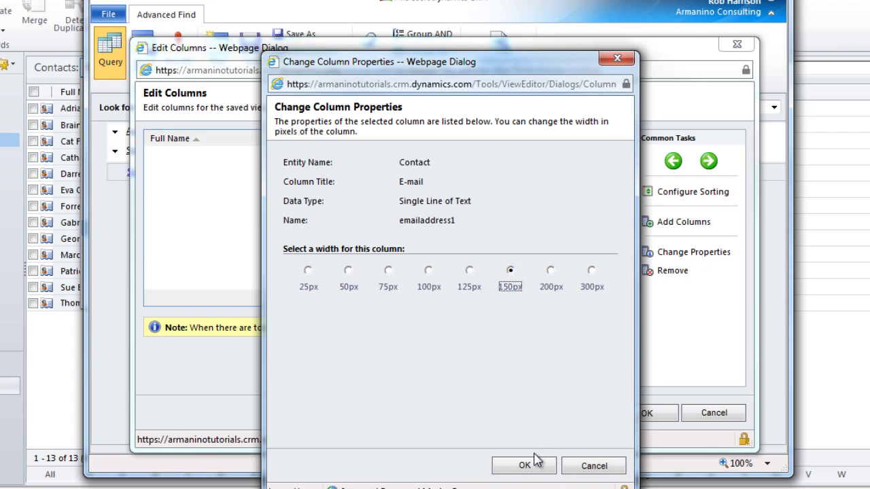
left_click(535, 461)
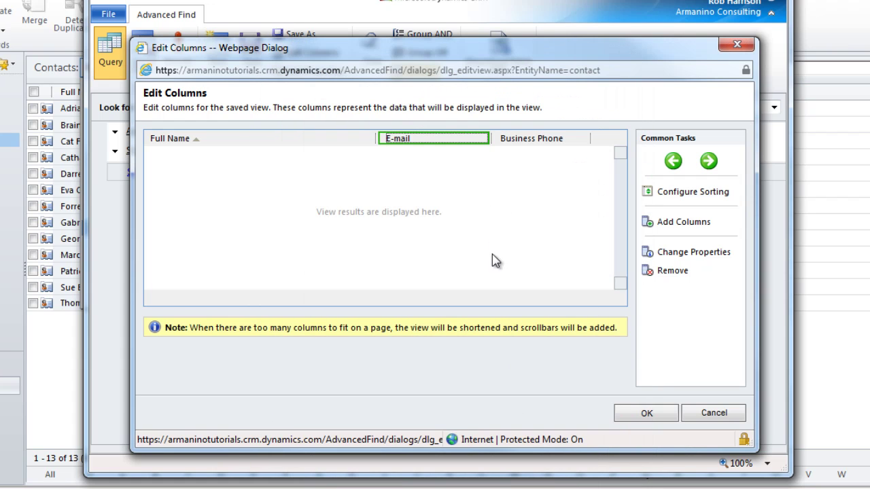
left_click(648, 413)
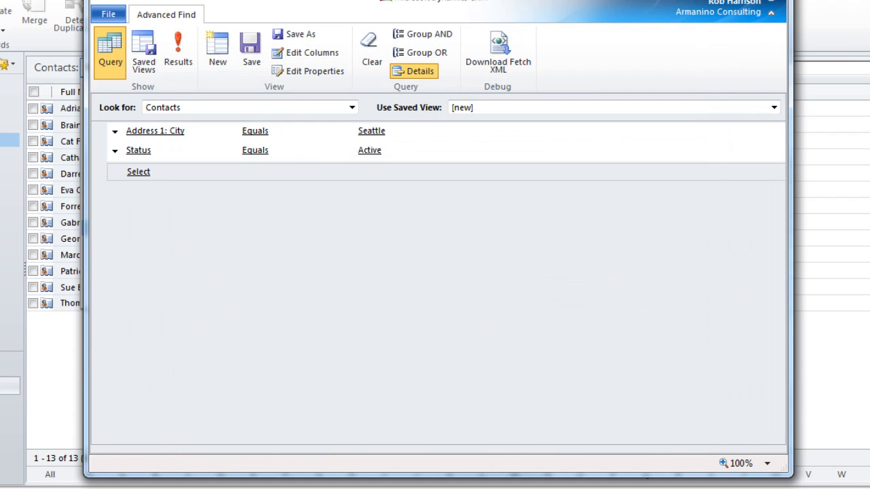
- Save the query as a personal view named 'Seattle Contacts'
left_click(253, 62)
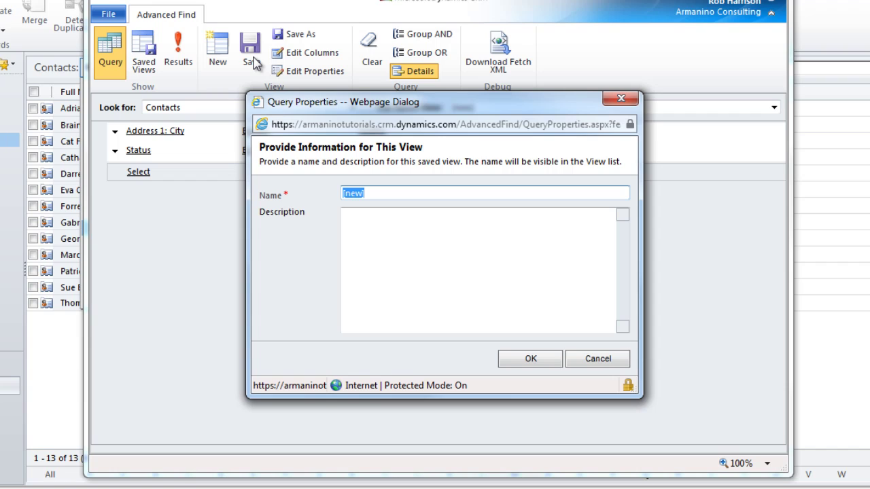
type("Seattle Contacts")
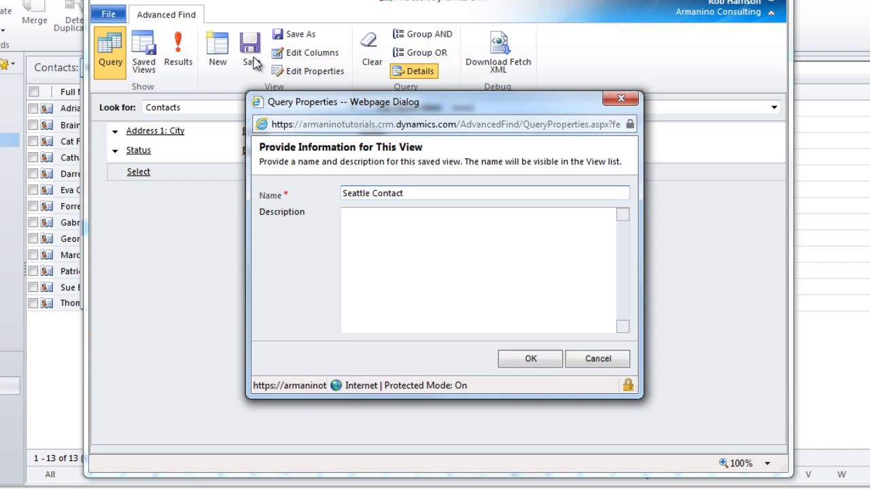
left_click(531, 359)
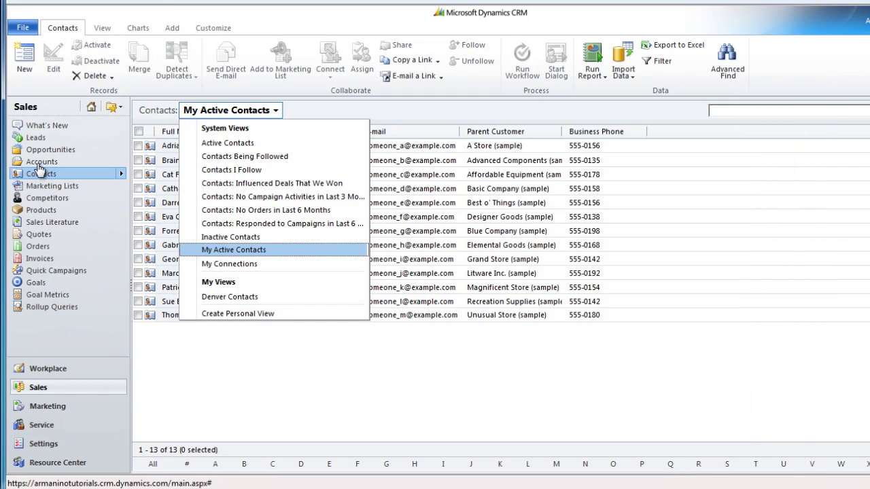
- Refresh the Contacts list and switch it to the Seattle Contacts view under My Views
left_click(35, 162)
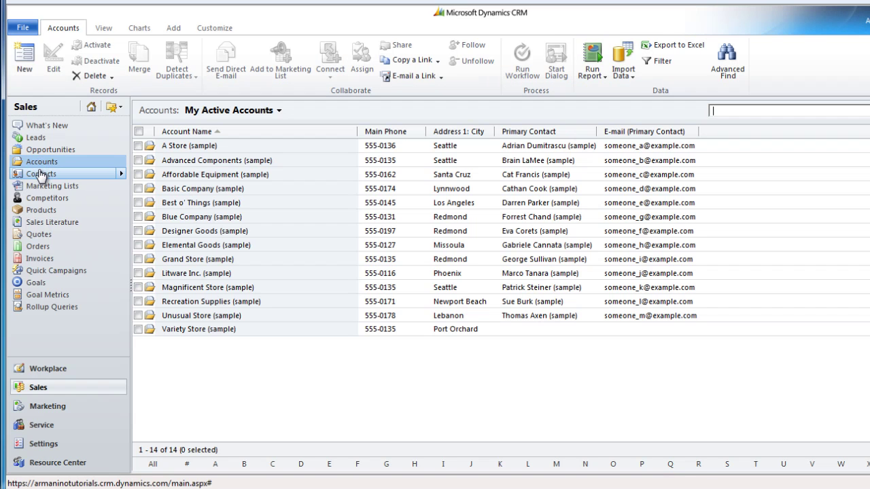
left_click(38, 174)
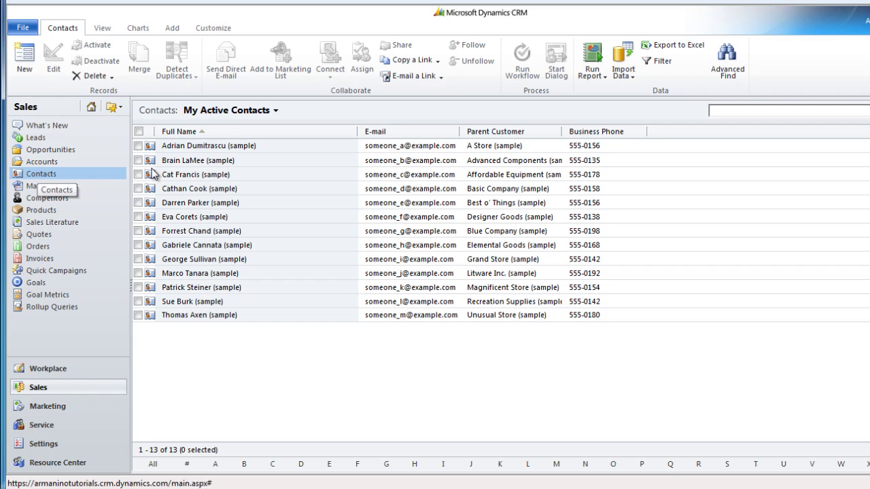
left_click(274, 111)
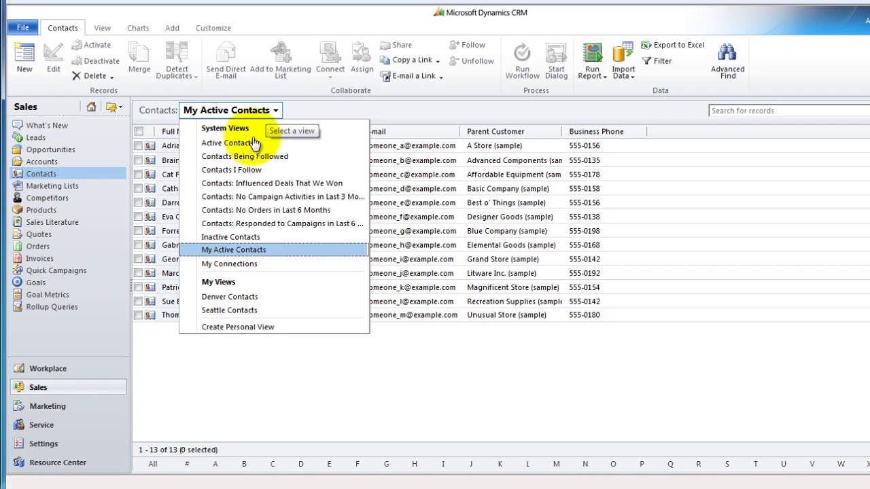
left_click(226, 312)
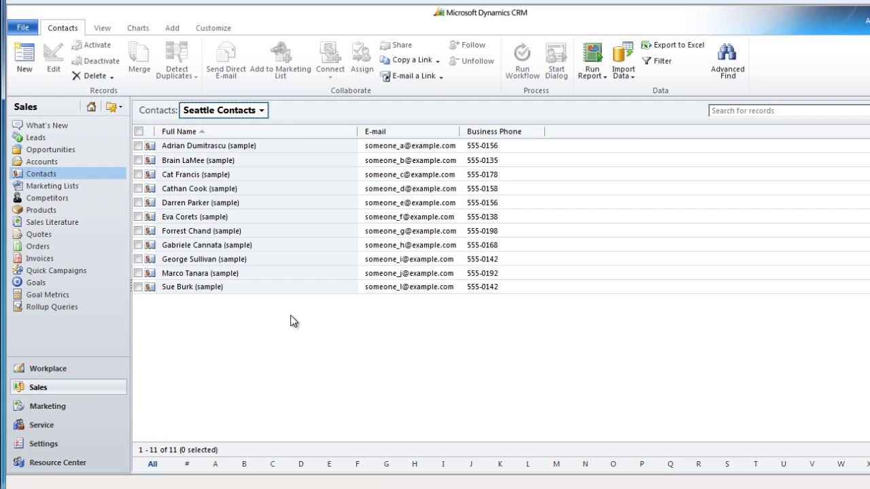
left_click(217, 113)
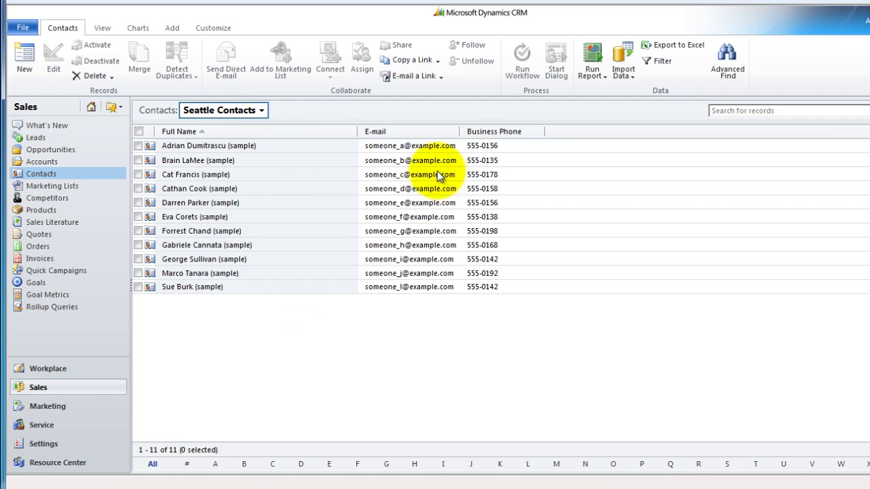
- Select Seattle Contacts among Advanced Find's Saved Views and open its Share dialog
left_click(733, 73)
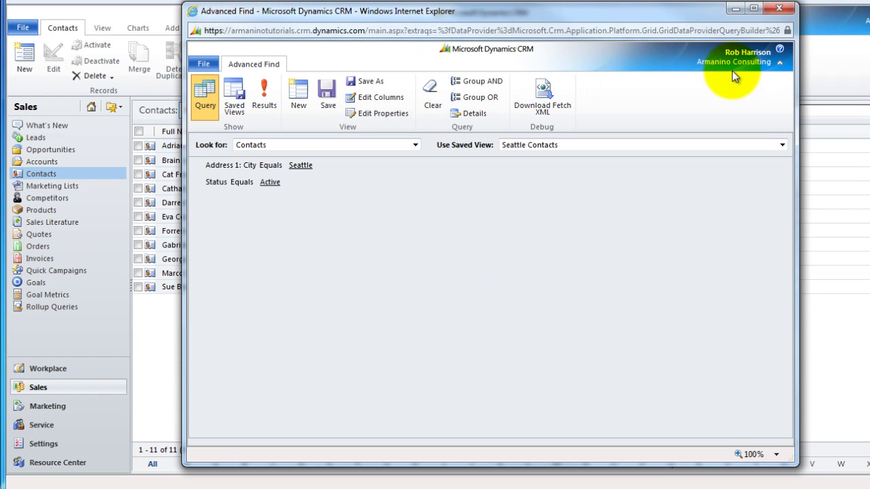
left_click(235, 106)
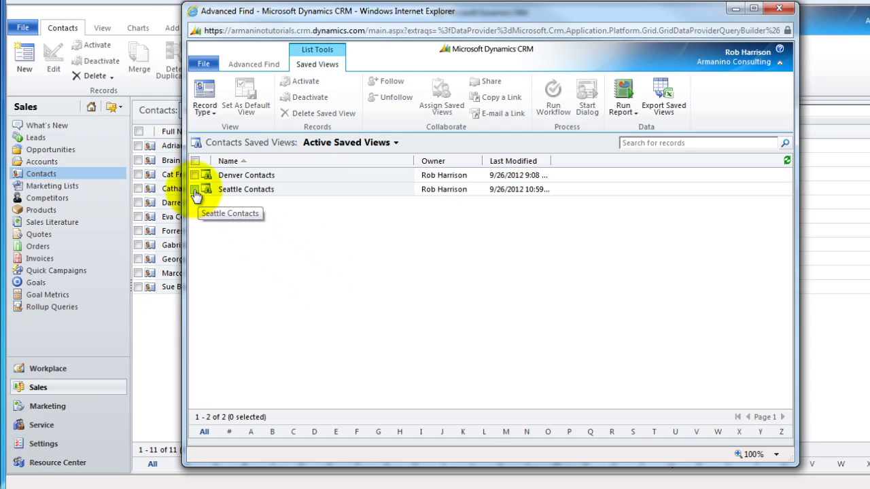
left_click(195, 191)
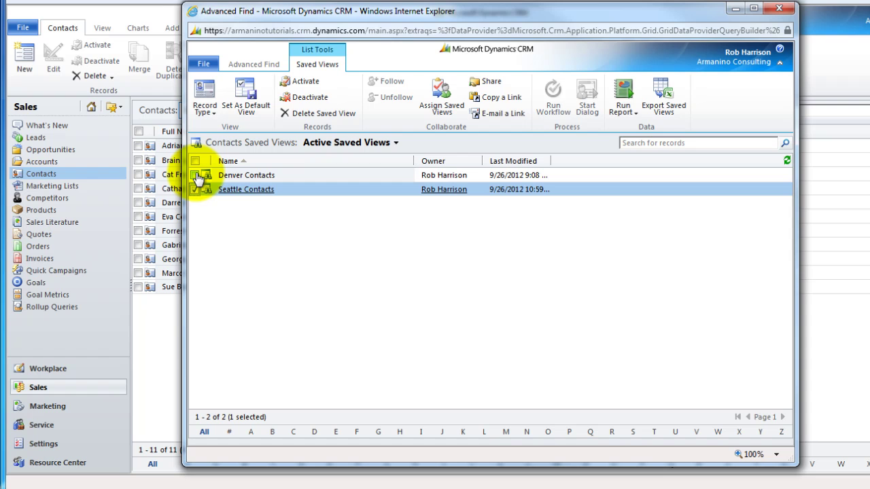
left_click(493, 82)
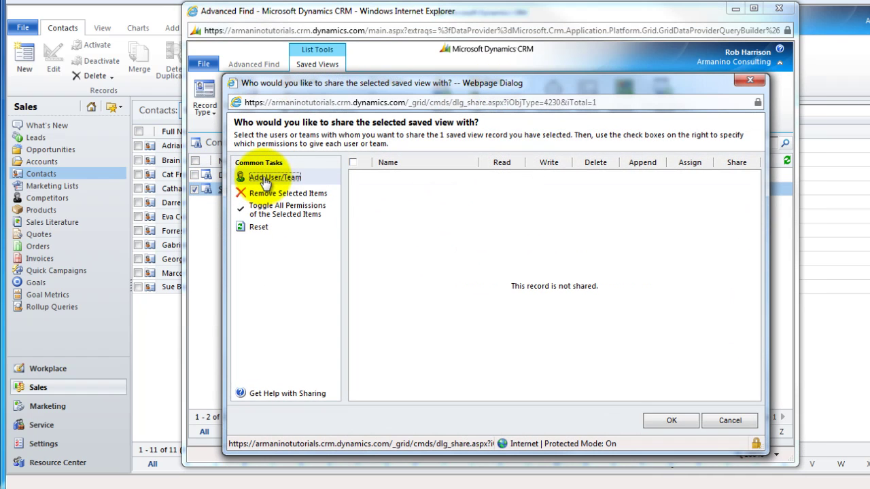
- Share Seattle Contacts with another user, granting Read plus Share permission
left_click(264, 178)
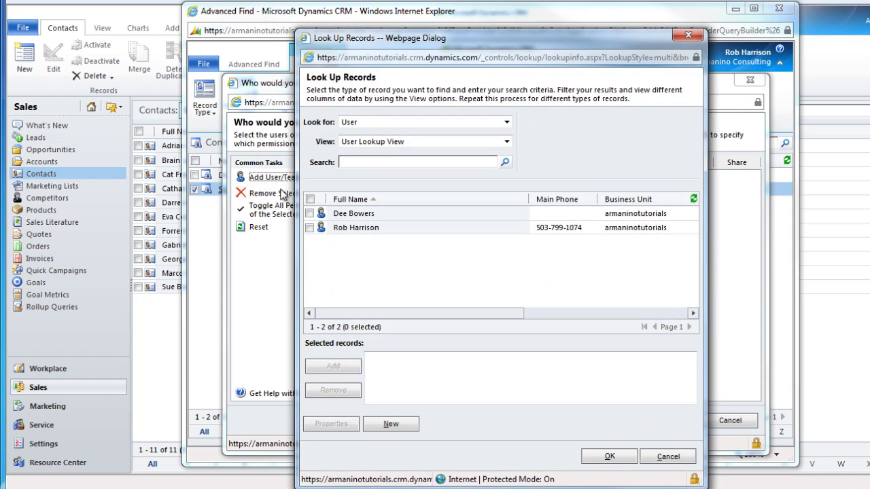
left_click(309, 215)
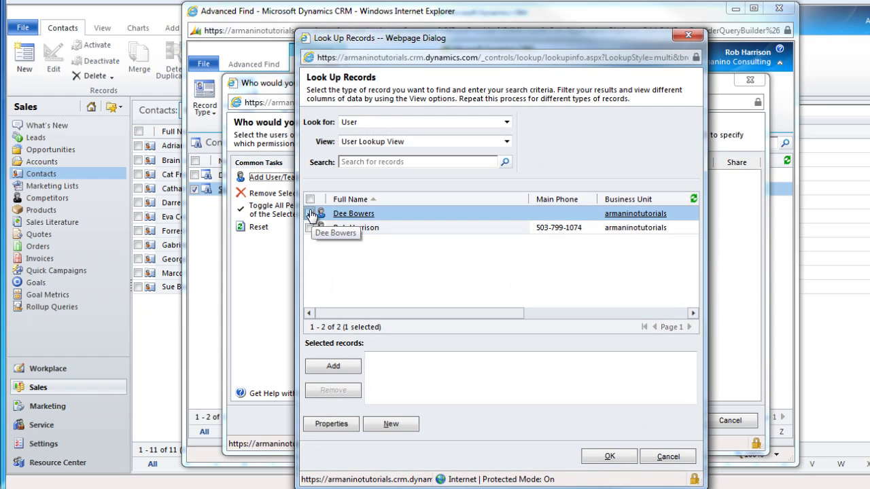
left_click(622, 457)
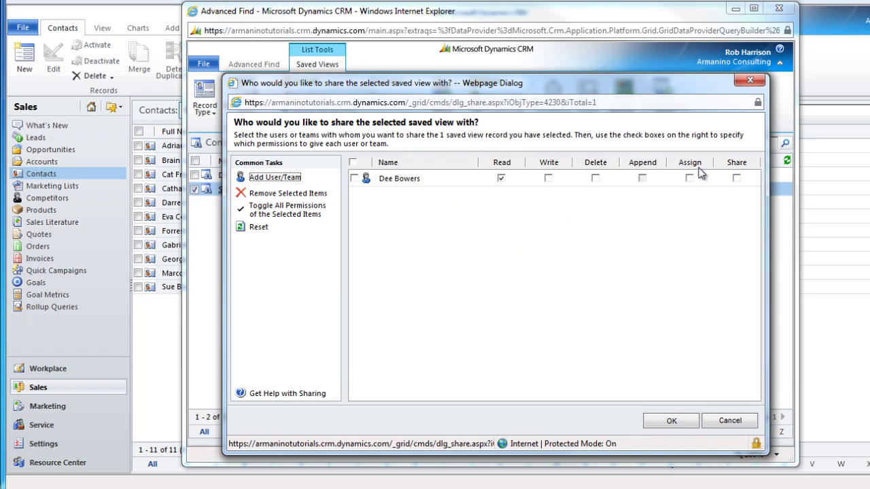
left_click(736, 178)
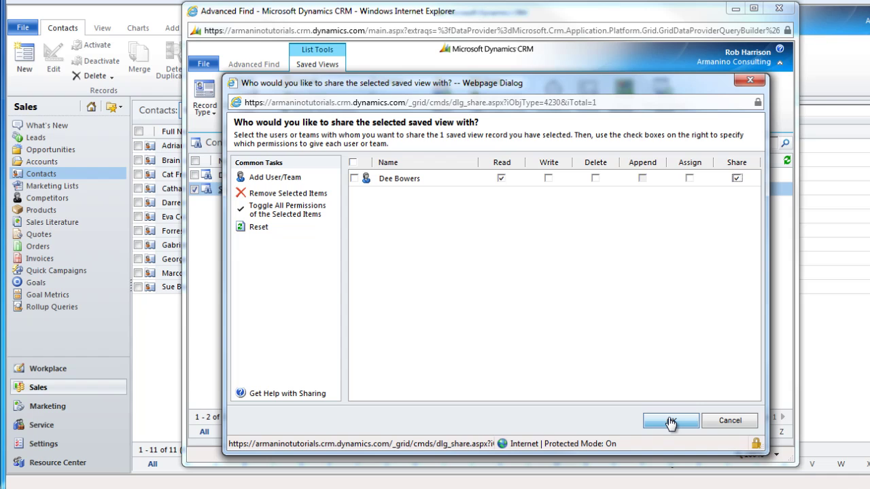
left_click(671, 423)
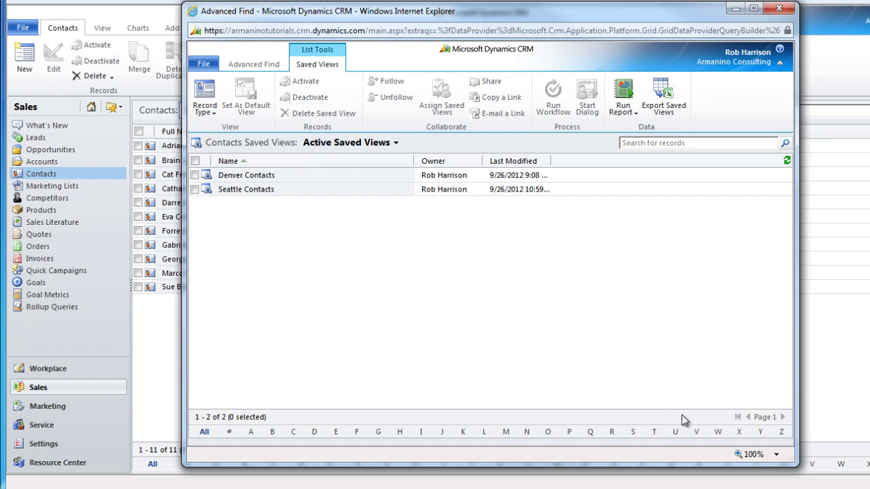
- Close Advanced Find and check that Seattle Contacts is listed under My Views
left_click(778, 8)
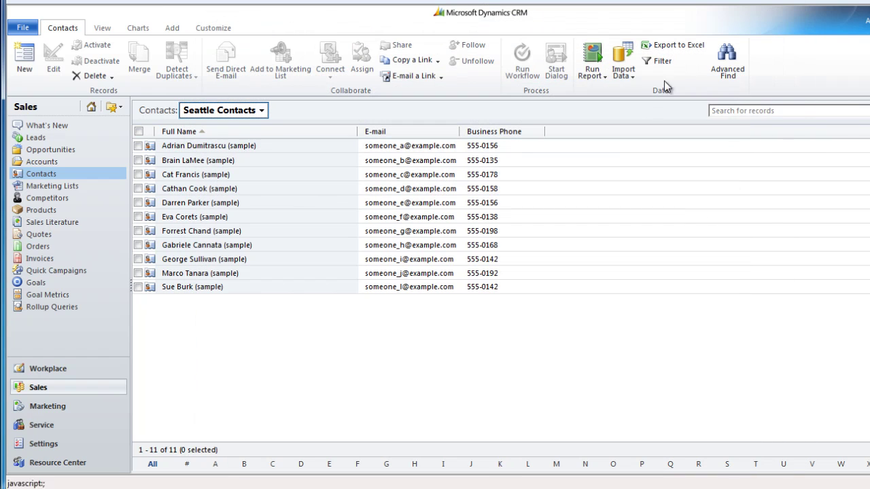
left_click(240, 110)
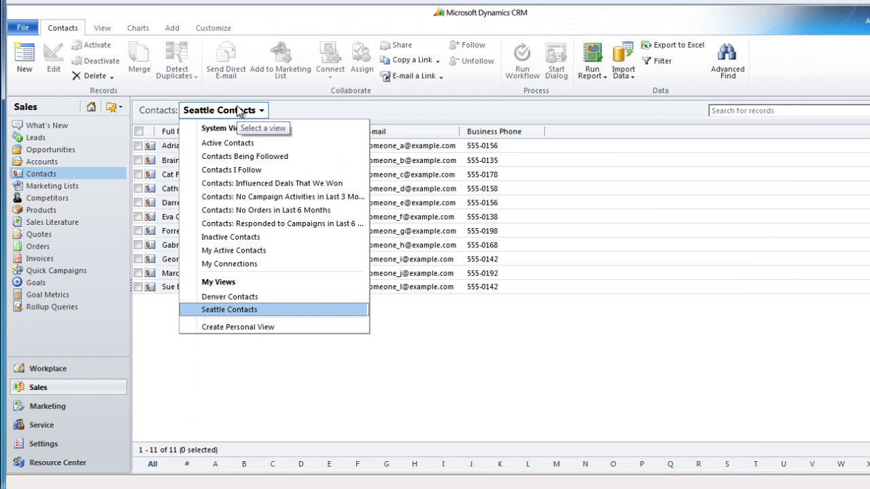